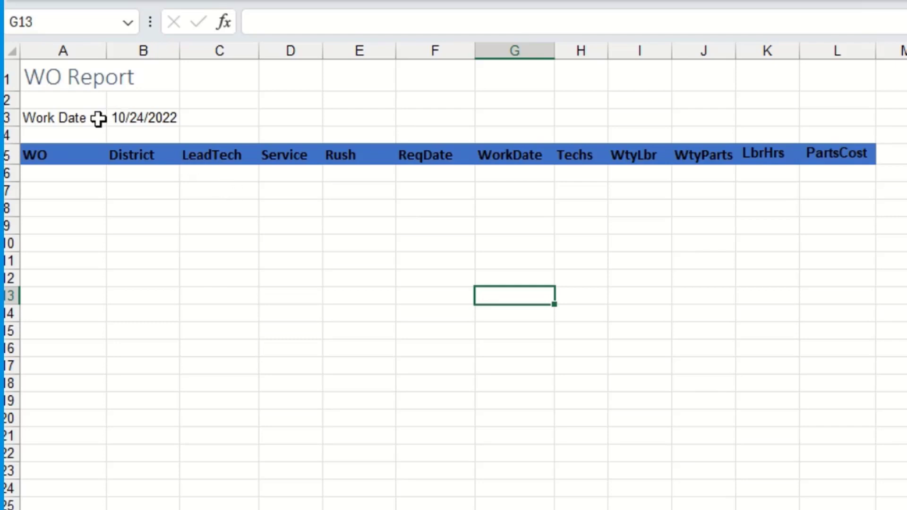
Step: Check the Work Date dropdown in B3, leaving it at 10/24/2022
{"action": "left_click", "coordinate": [52, 122]}
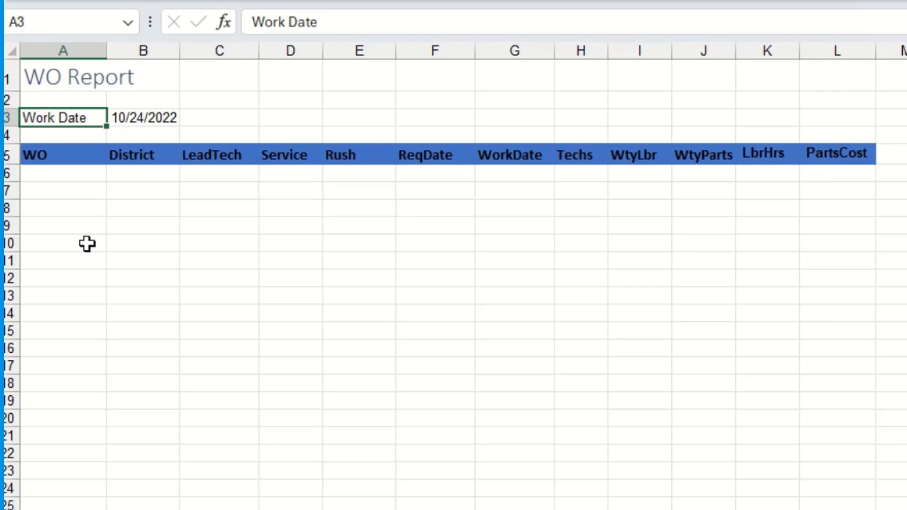
{"action": "left_click", "coordinate": [157, 122]}
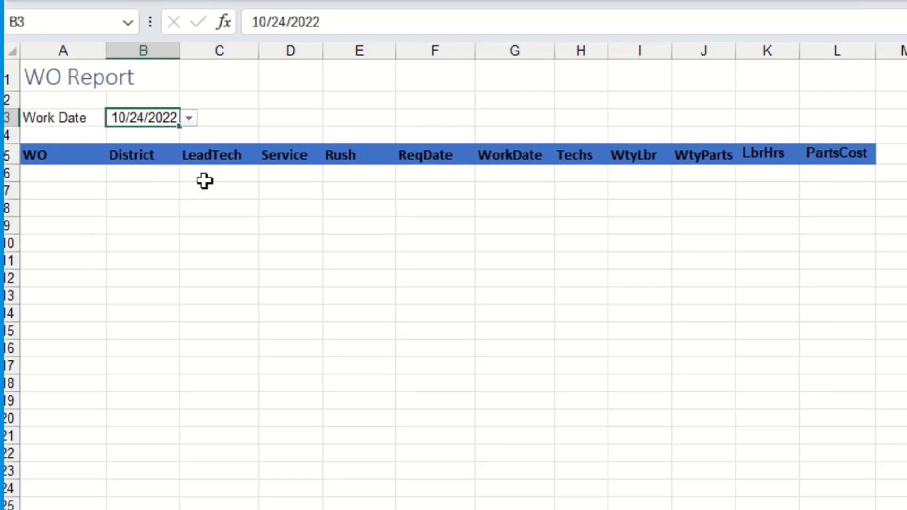
{"action": "left_click", "coordinate": [188, 118]}
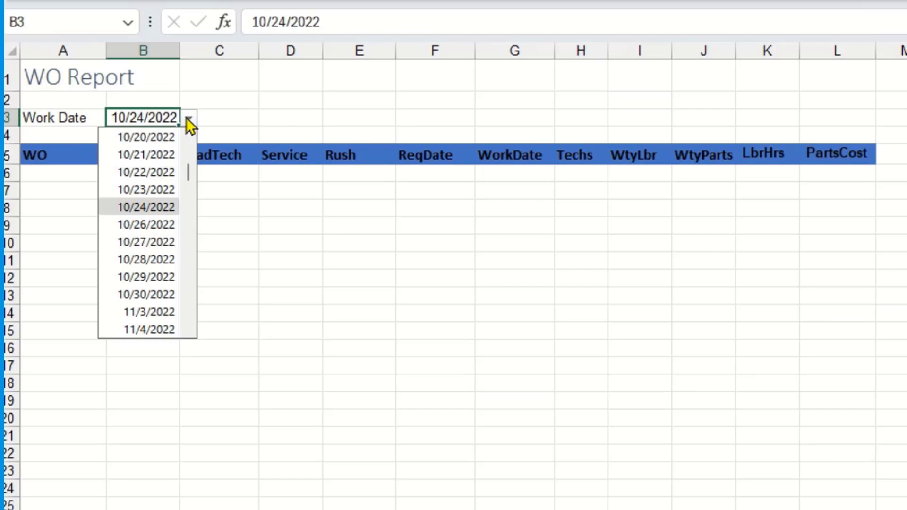
{"action": "left_click", "coordinate": [188, 118]}
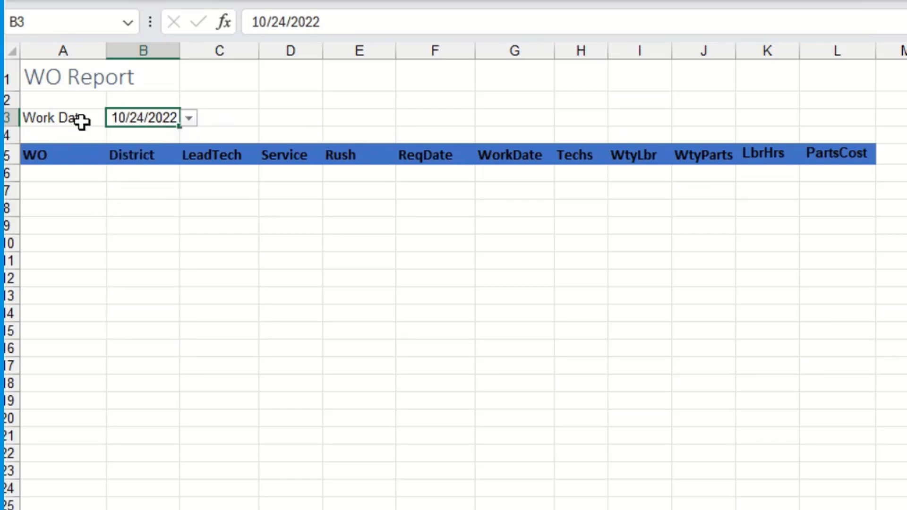
{"action": "left_click", "coordinate": [189, 118]}
{"action": "left_click", "coordinate": [190, 116]}
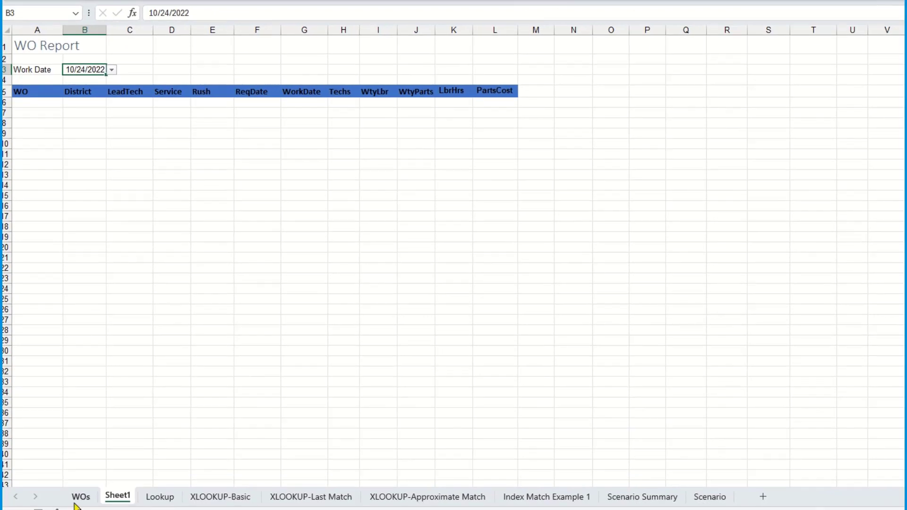
Step: Review the work-order data on the WOs sheet, then return to WO Report
{"action": "left_click", "coordinate": [81, 497]}
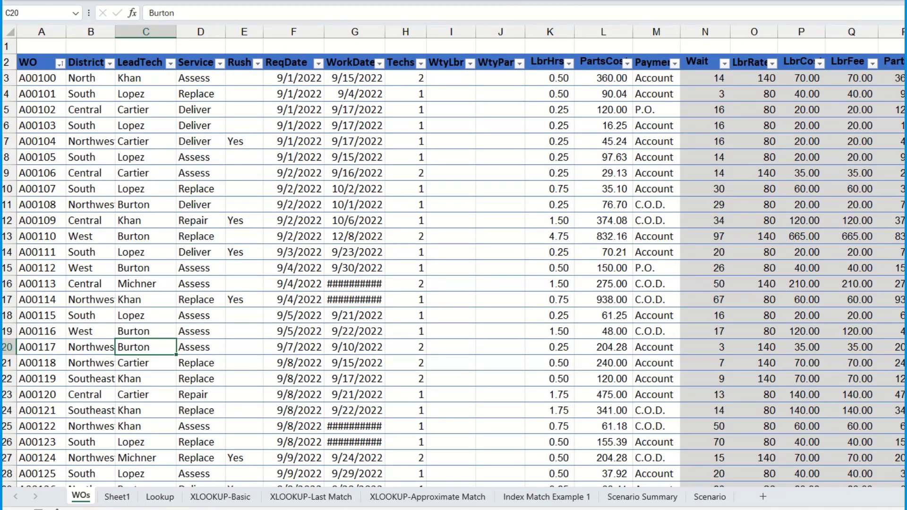
{"action": "scroll", "coordinate": [453, 265], "scroll_direction": "right", "scroll_amount": 3}
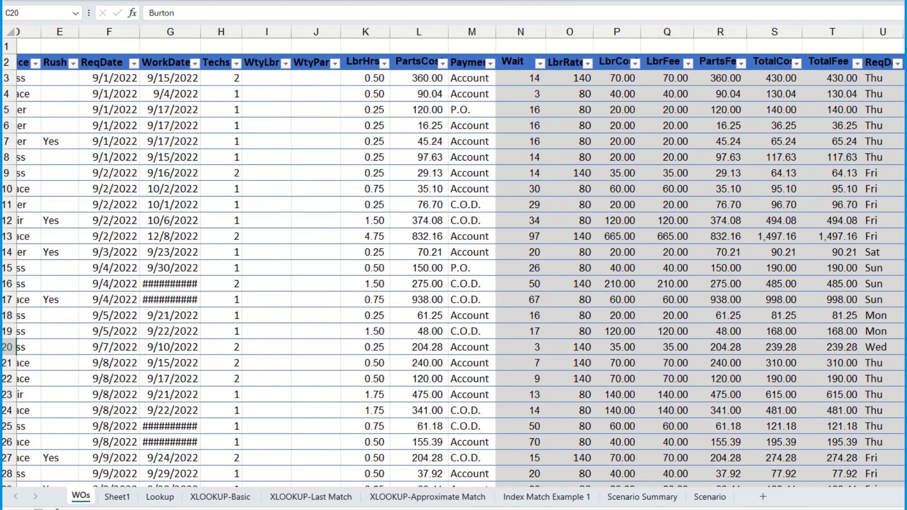
{"action": "scroll", "coordinate": [453, 265], "scroll_direction": "left", "scroll_amount": 3}
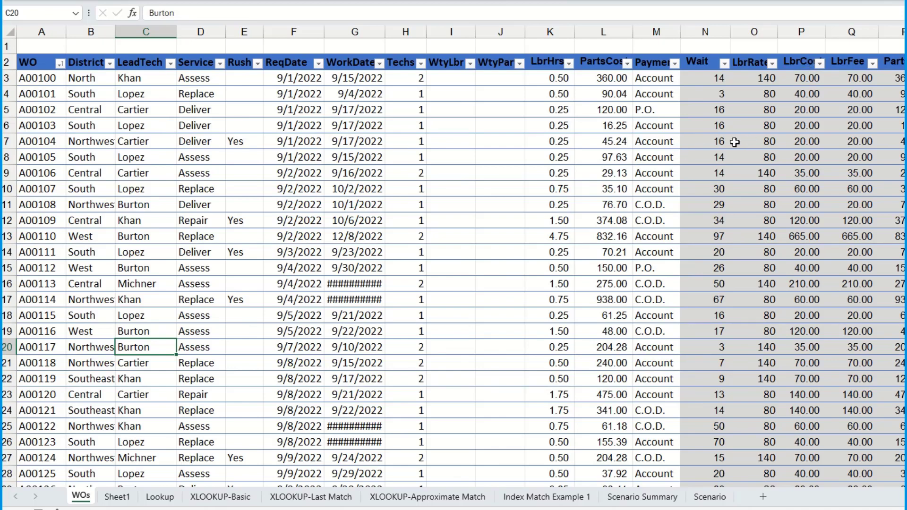
{"action": "left_click", "coordinate": [117, 497]}
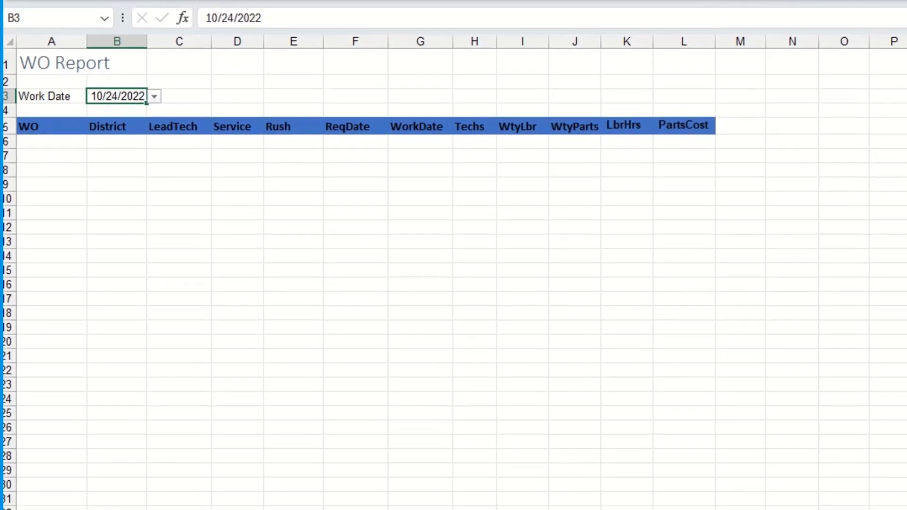
{"action": "key", "text": "ctrl+Page_Up"}
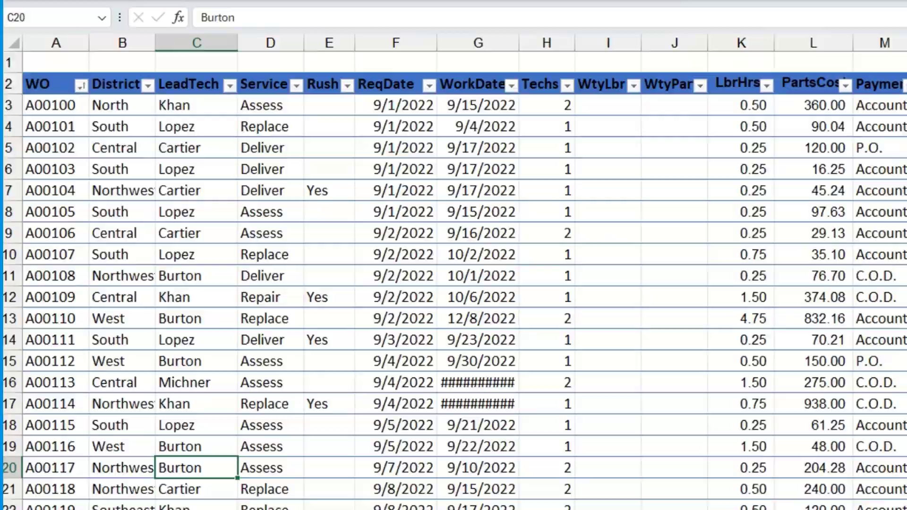
{"action": "key", "text": "ctrl+Page_Down"}
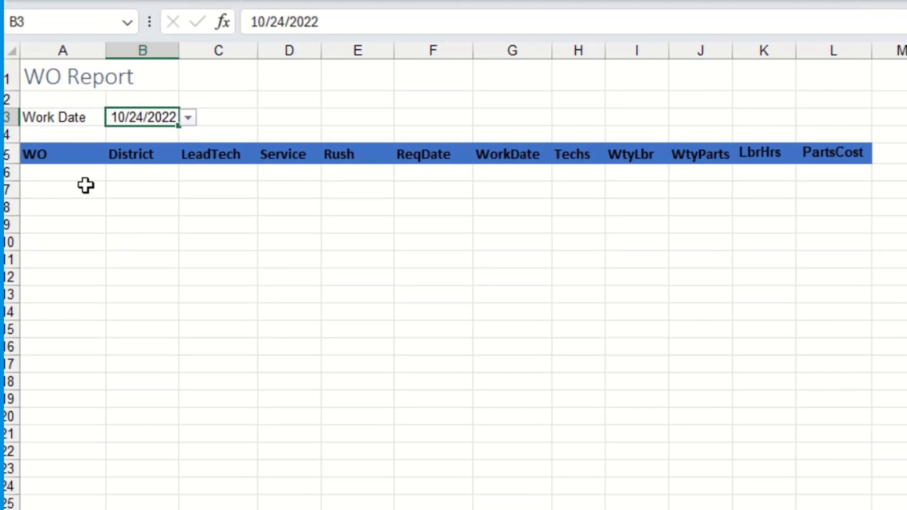
Step: Select cell A6 and search Insert Function for 'filter'
{"action": "left_click", "coordinate": [59, 171]}
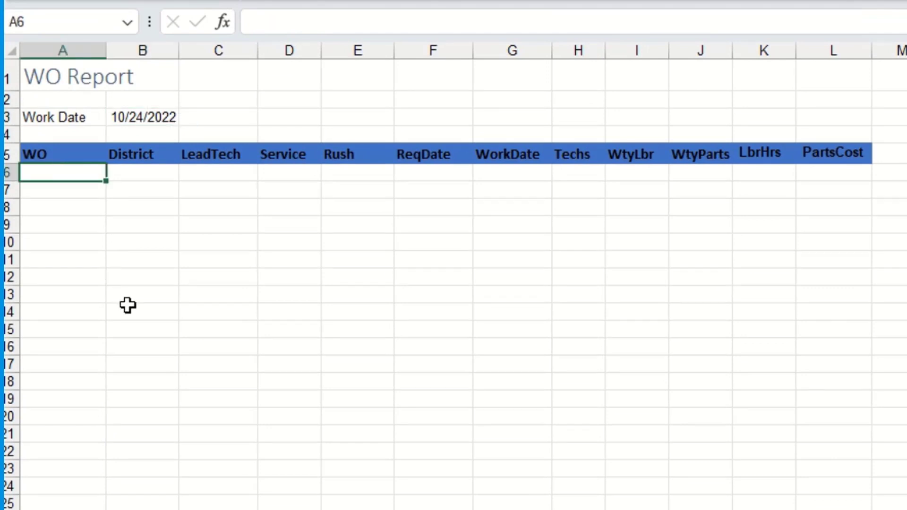
{"action": "left_click", "coordinate": [223, 24]}
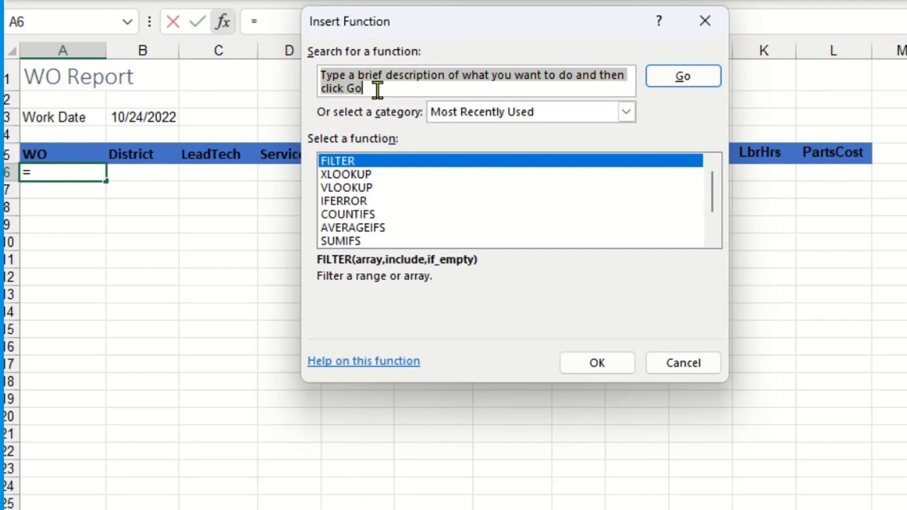
{"action": "type", "text": "filter"}
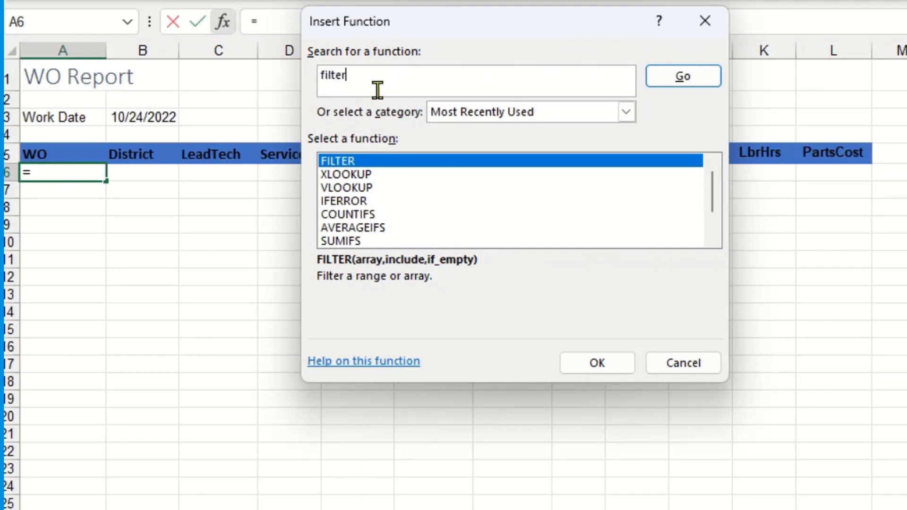
{"action": "left_click", "coordinate": [677, 77]}
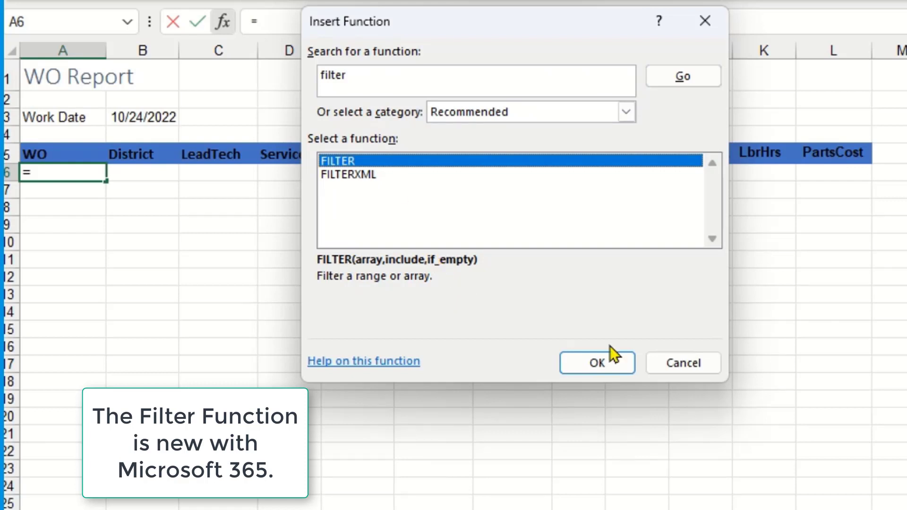
Step: Pick FILTER from the search results and move its Function Arguments dialog aside
{"action": "left_click", "coordinate": [598, 362]}
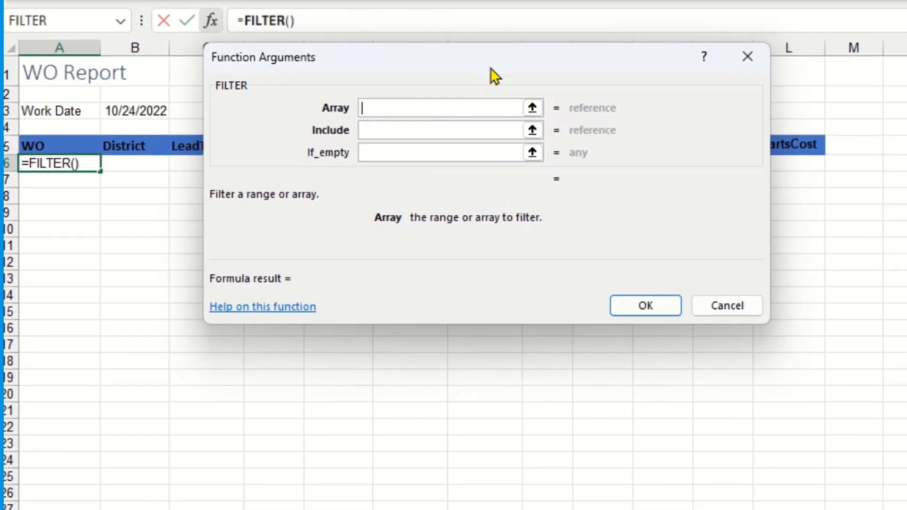
{"action": "left_click_drag", "start_coordinate": [518, 72], "coordinate": [906, 79]}
{"action": "left_click_drag", "start_coordinate": [751, 54], "coordinate": [752, 54]}
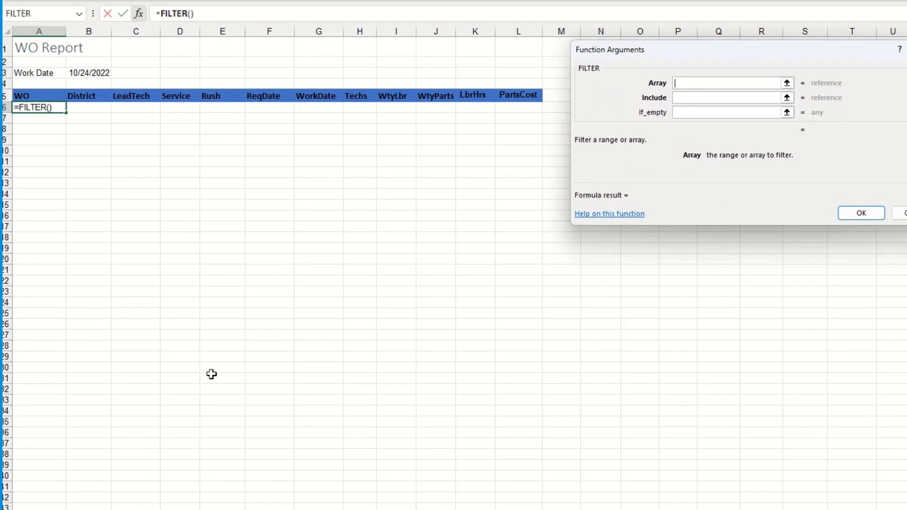
Step: Set the Array argument to WorkOrders2[[WO]:[PartsCost]] from the WOs sheet
{"action": "key", "text": "ctrl+Page_Down"}
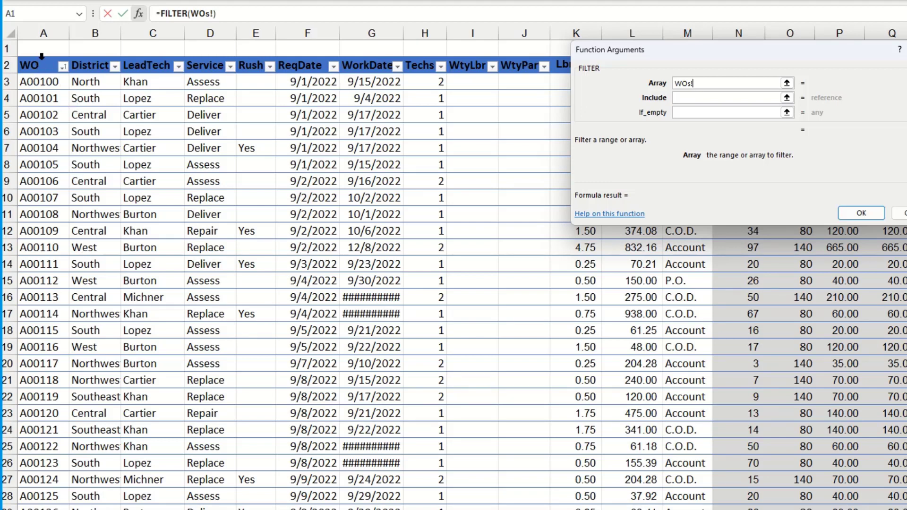
{"action": "left_click_drag", "start_coordinate": [617, 61], "coordinate": [596, 224]}
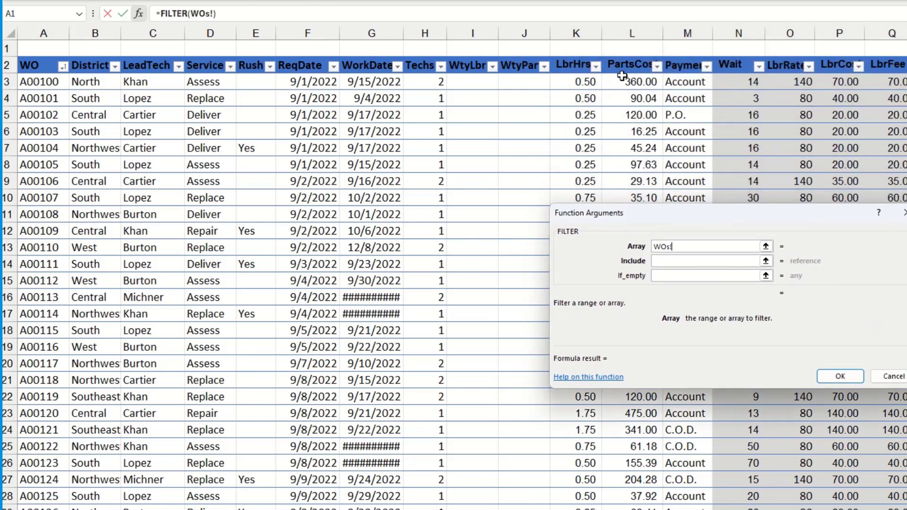
{"action": "left_click", "coordinate": [41, 59]}
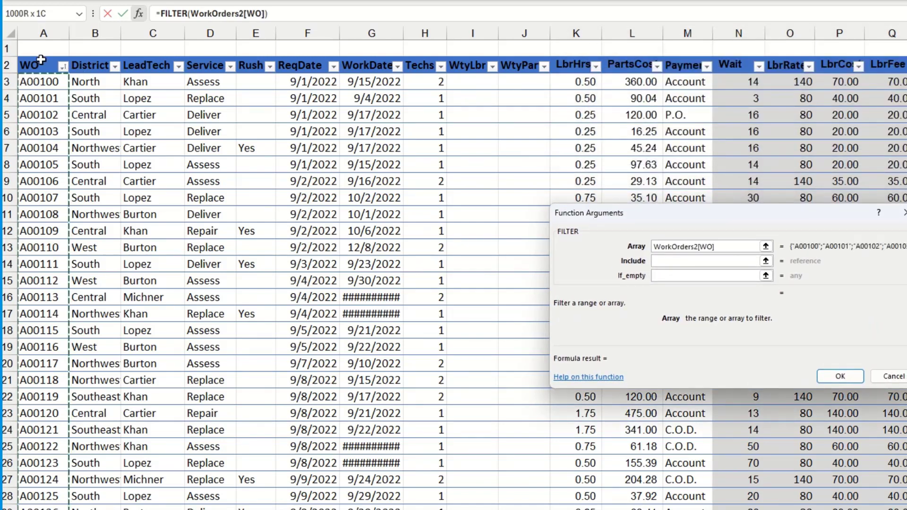
{"action": "left_click_drag", "start_coordinate": [41, 59], "coordinate": [640, 91]}
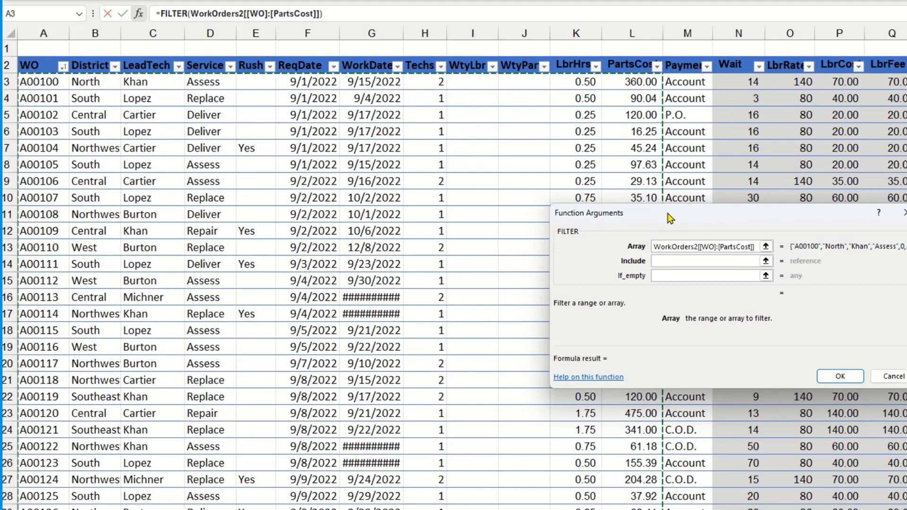
{"action": "left_click_drag", "start_coordinate": [671, 218], "coordinate": [599, 163]}
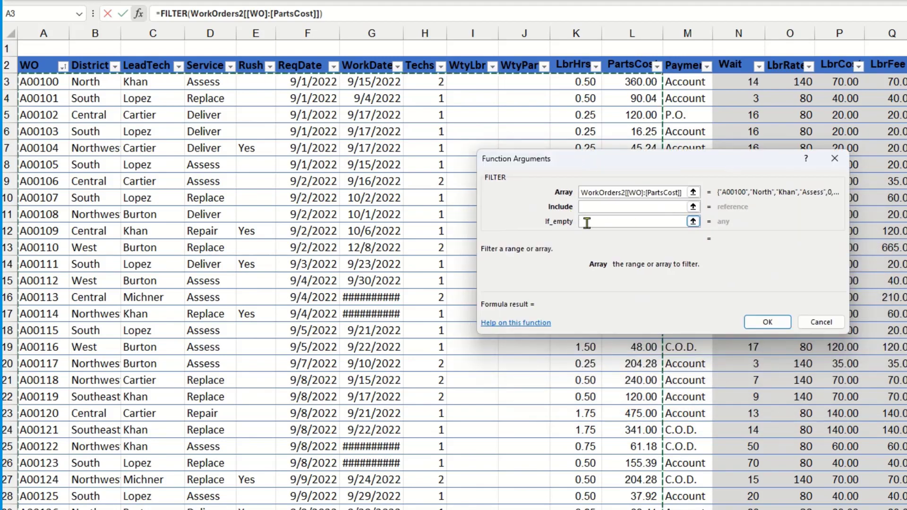
Step: Set Include to WorkOrders2[WorkDate]=Sheet1!B3, previewing work order A00113
{"action": "left_click", "coordinate": [585, 207]}
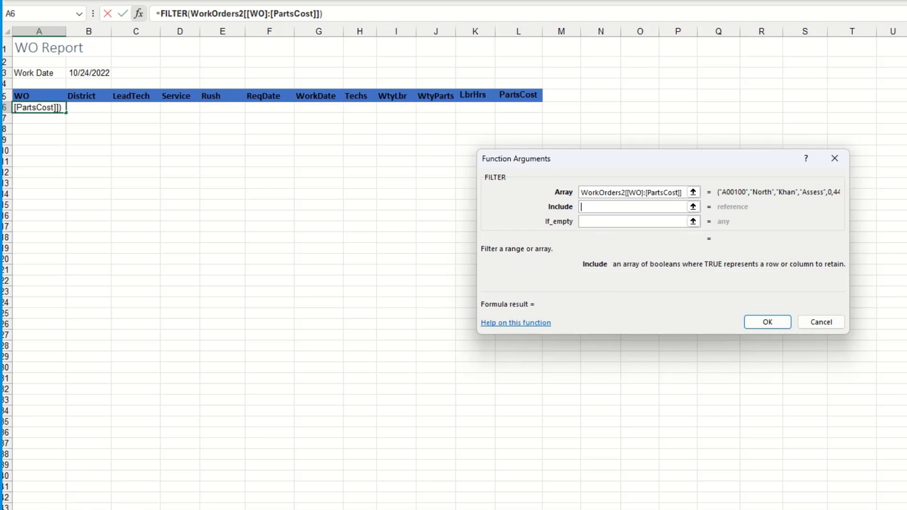
{"action": "key", "text": "ctrl+Page_Up"}
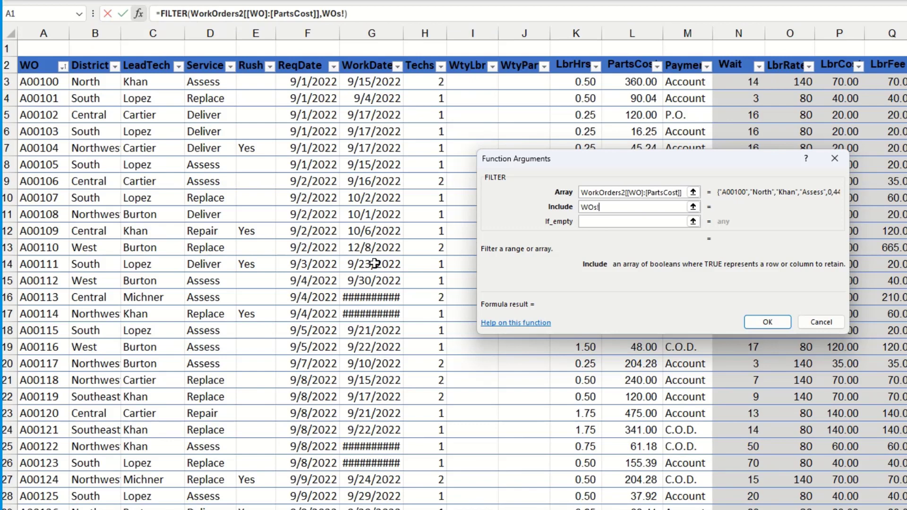
{"action": "left_click", "coordinate": [370, 57]}
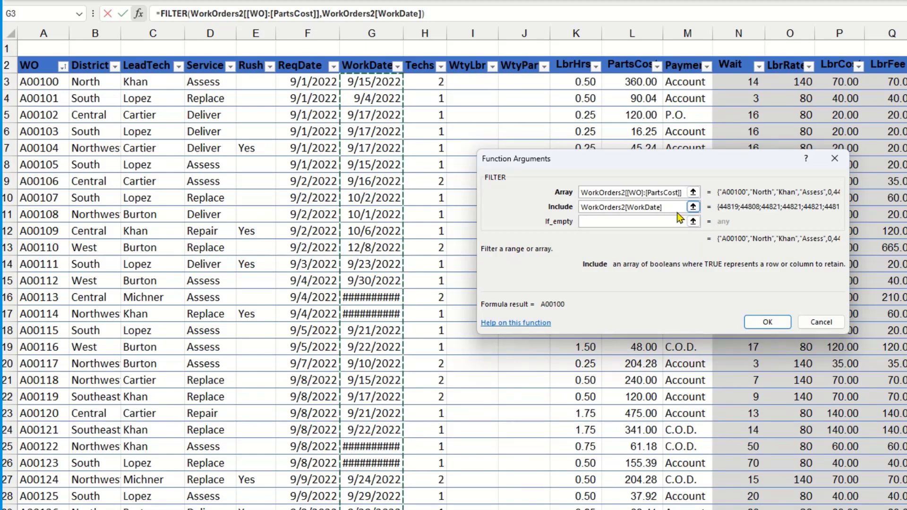
{"action": "type", "text": "="}
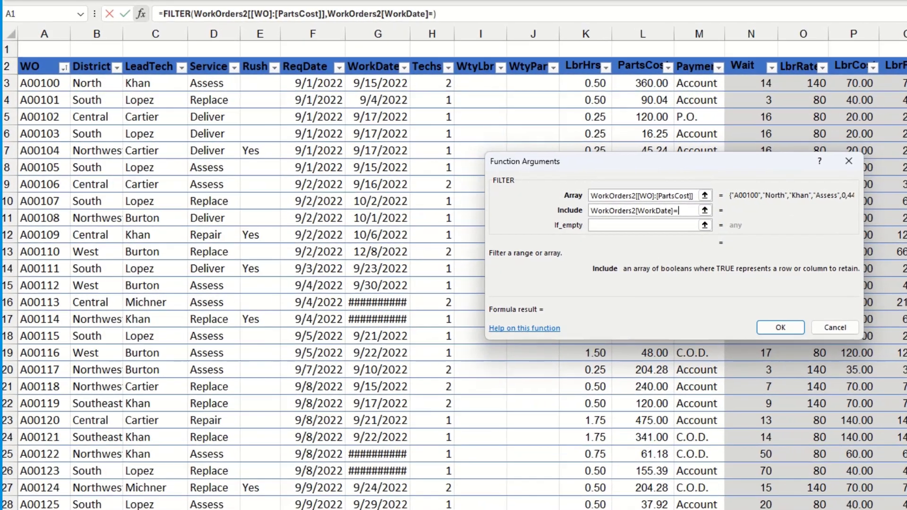
{"action": "left_click", "coordinate": [166, 504]}
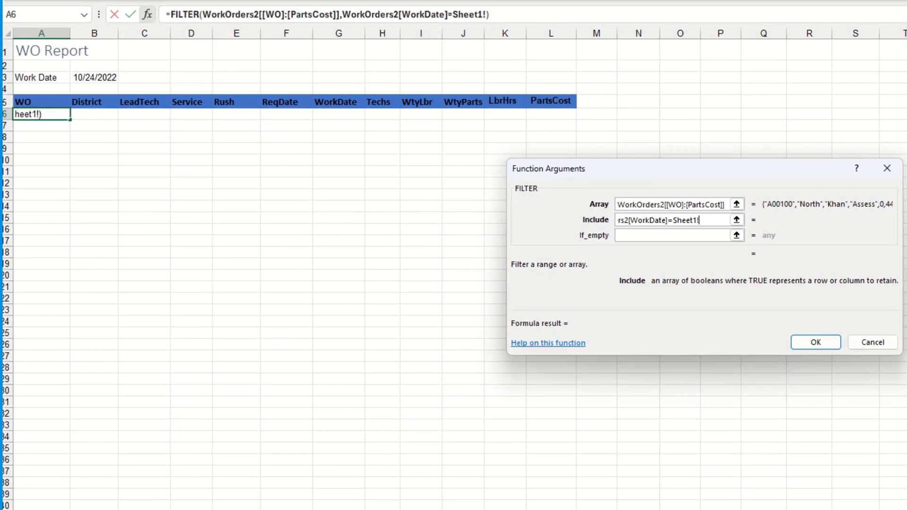
{"action": "left_click", "coordinate": [111, 81]}
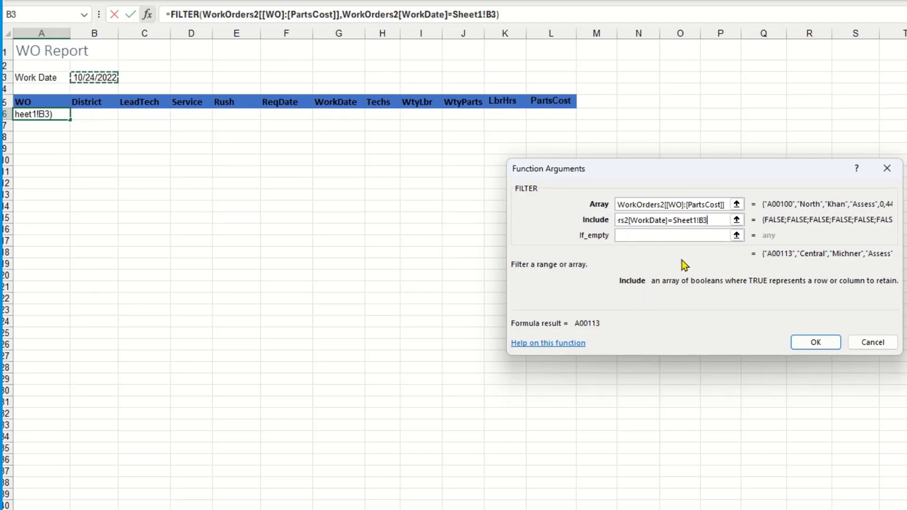
Step: Confirm the FILTER formula, then choose 10/12/2022 as the Work Date in B3
{"action": "left_click", "coordinate": [816, 343]}
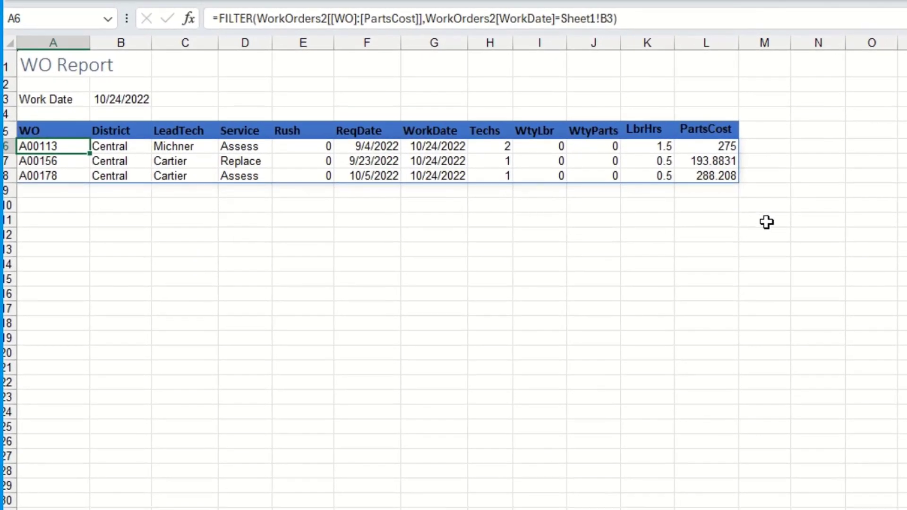
{"action": "left_click", "coordinate": [128, 98]}
{"action": "left_click", "coordinate": [160, 100]}
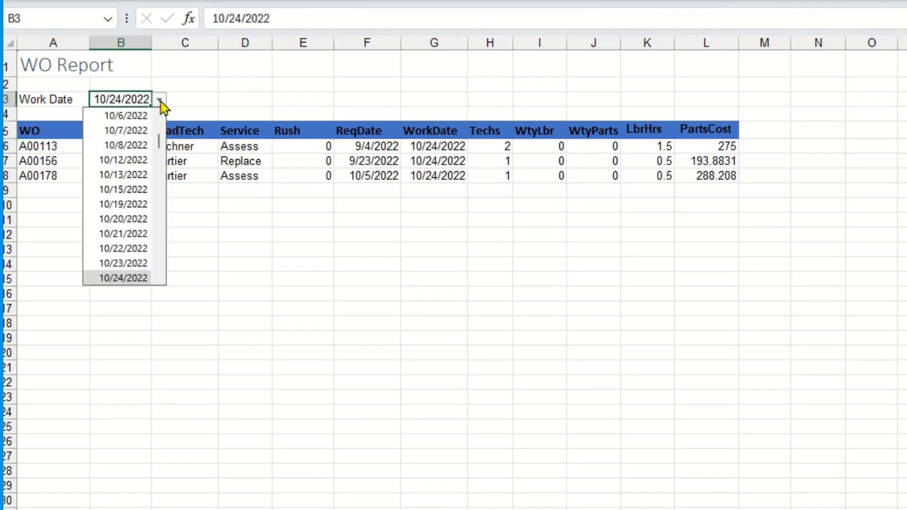
{"action": "left_click", "coordinate": [125, 160]}
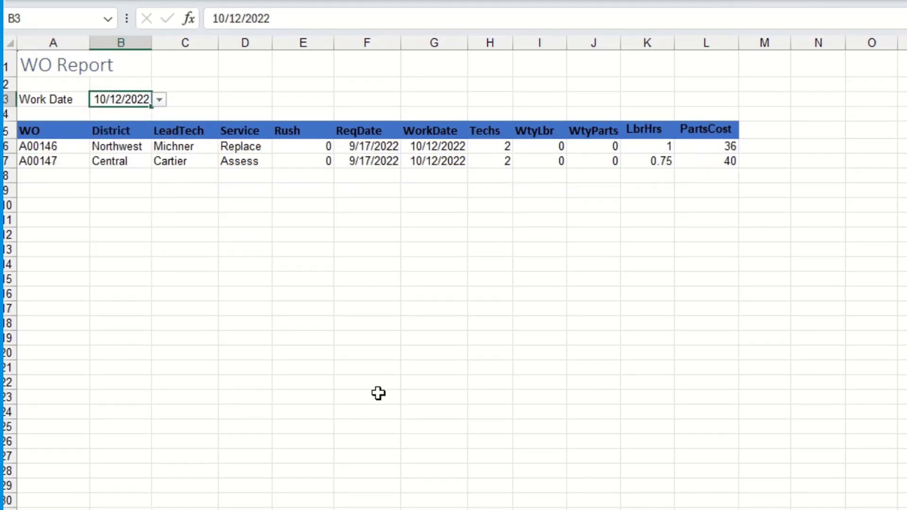